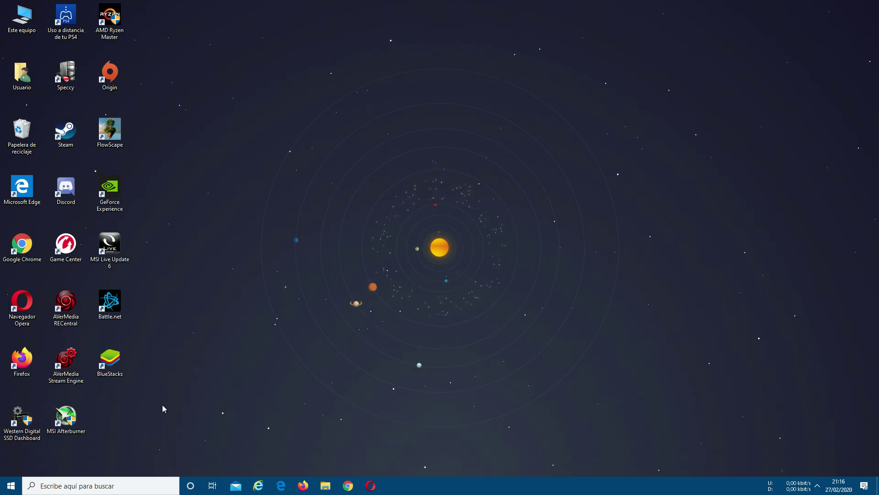
Search for "Panel de Control", open it, and go to the Sistema page within Sistema y seguridad.
left_click(50, 488)
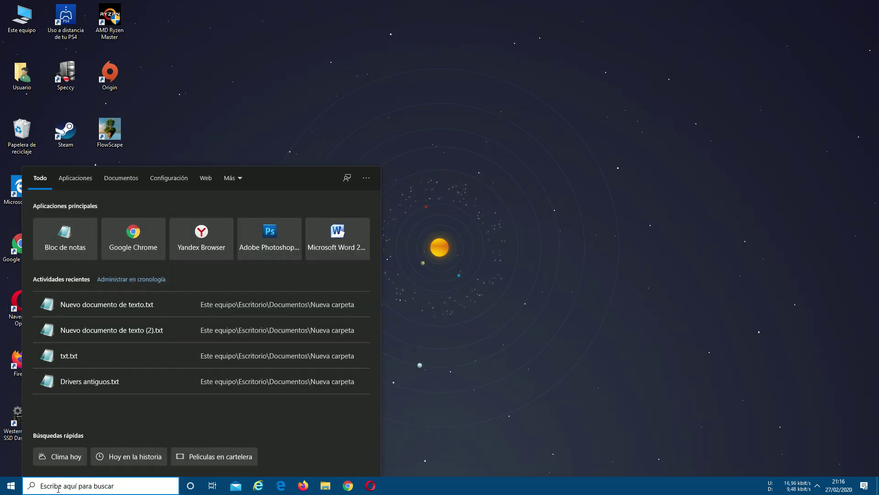
type("Panel de Control")
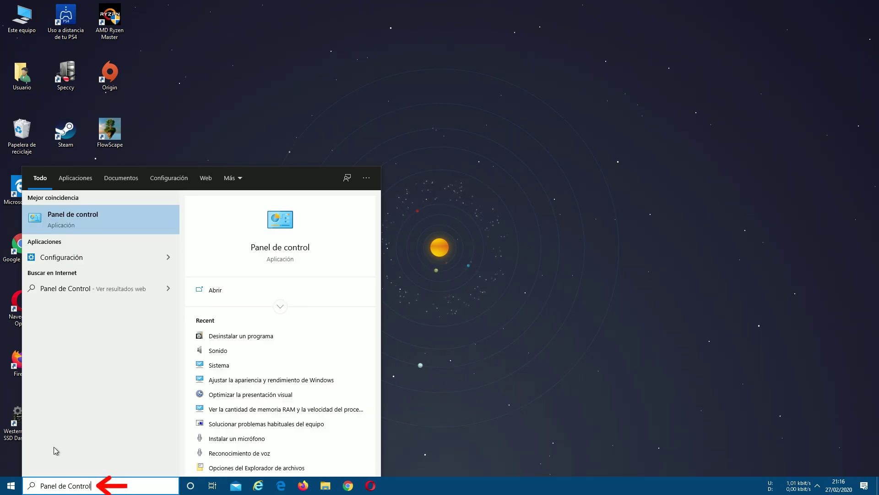
left_click(78, 223)
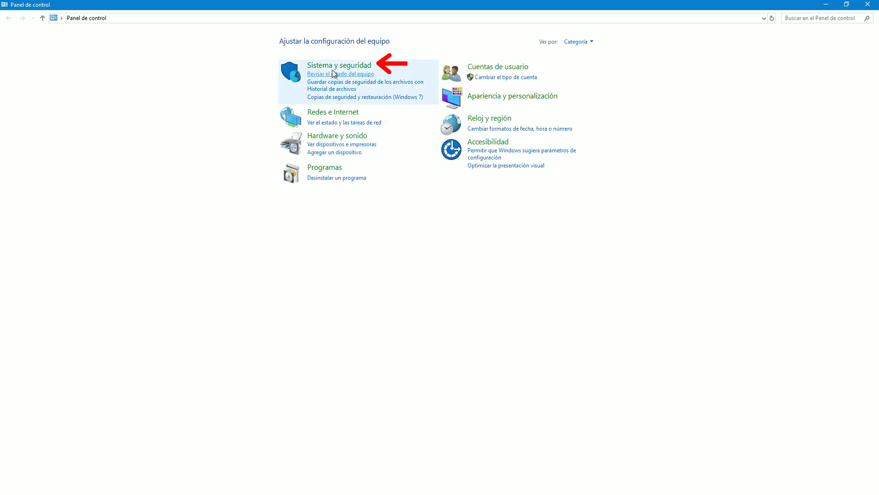
left_click(347, 68)
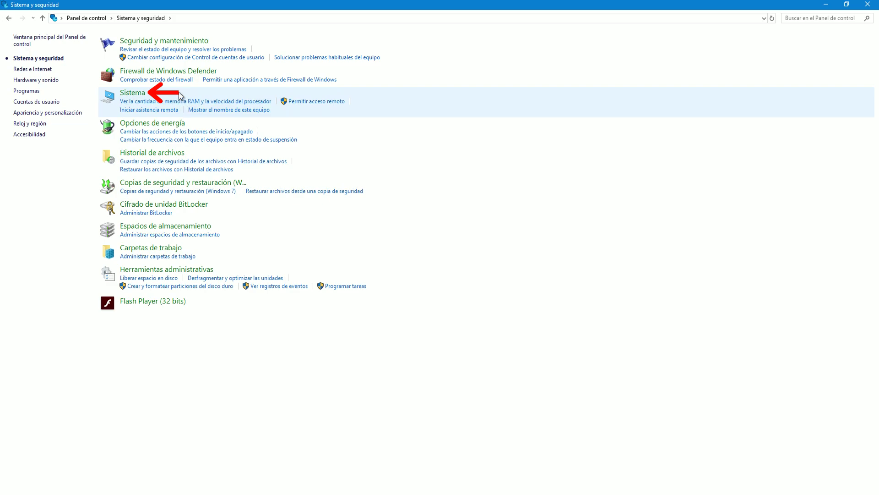
left_click(131, 94)
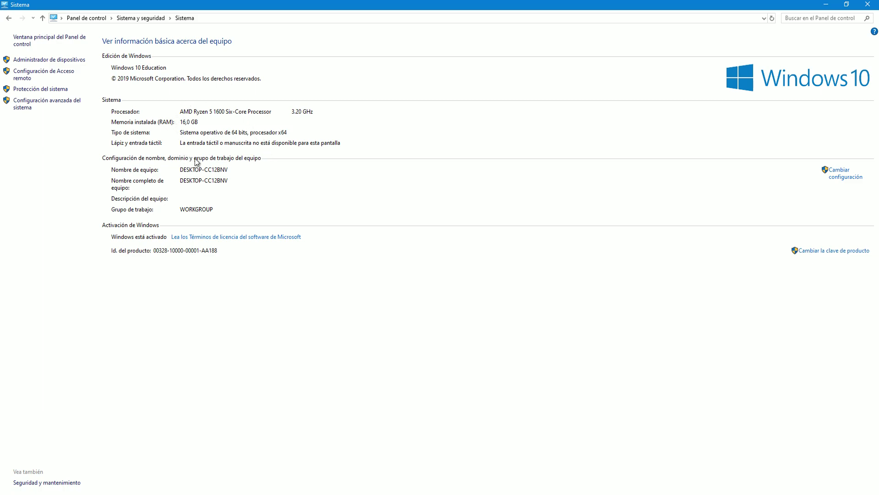
Open the advanced system settings and bring up the Rendimiento configuration.
left_click(21, 107)
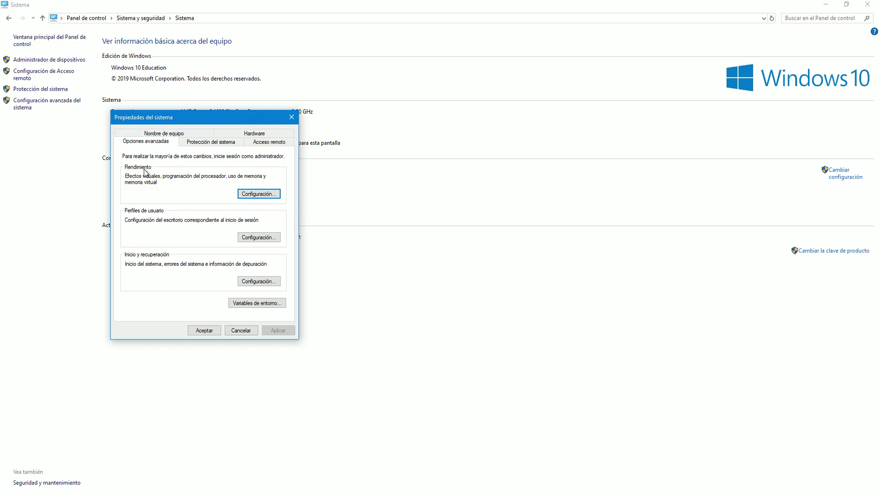
left_click(246, 197)
left_click(256, 194)
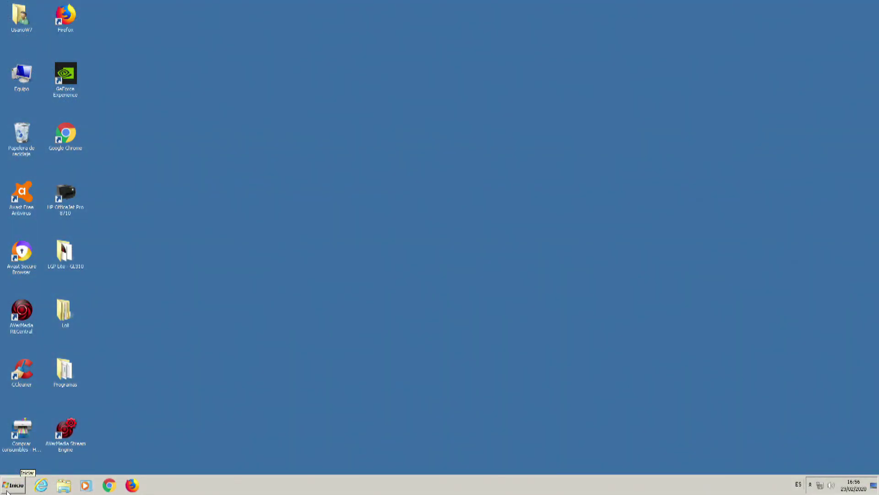
On the Windows 7 computer, open the Rendimiento configuration through Control Panel's Sistema page and its advanced system settings.
left_click(7, 492)
left_click(136, 405)
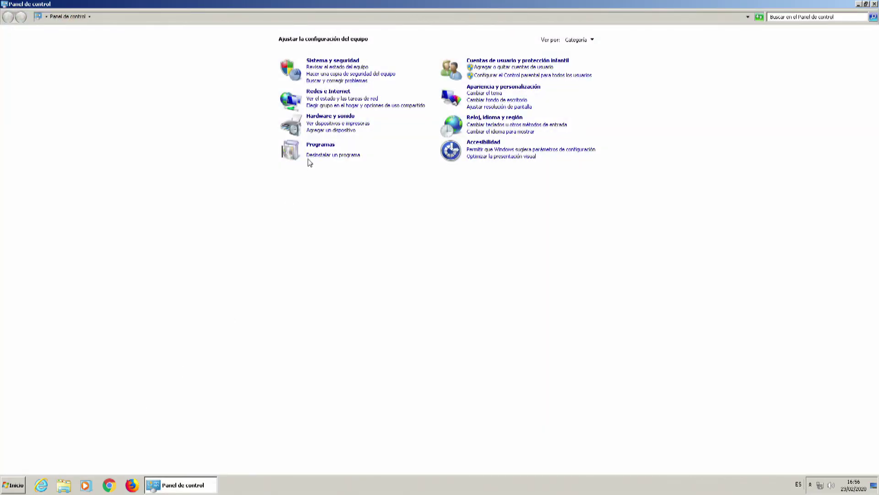
left_click(323, 61)
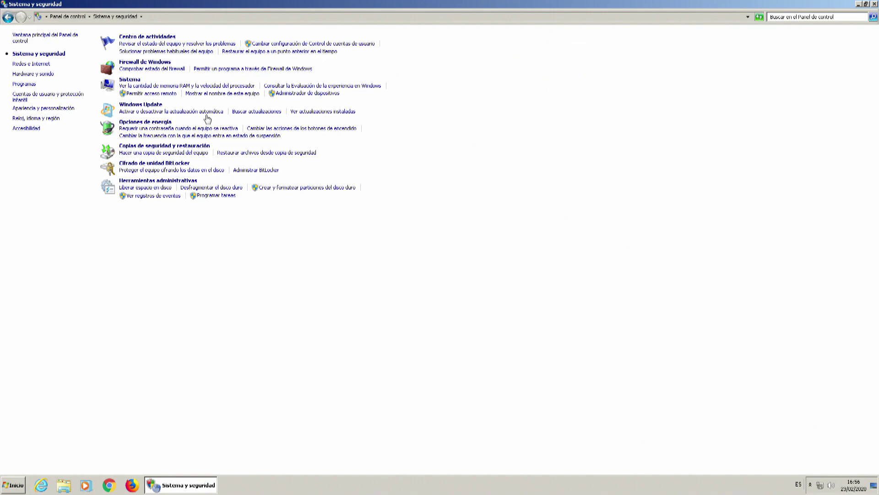
left_click(131, 80)
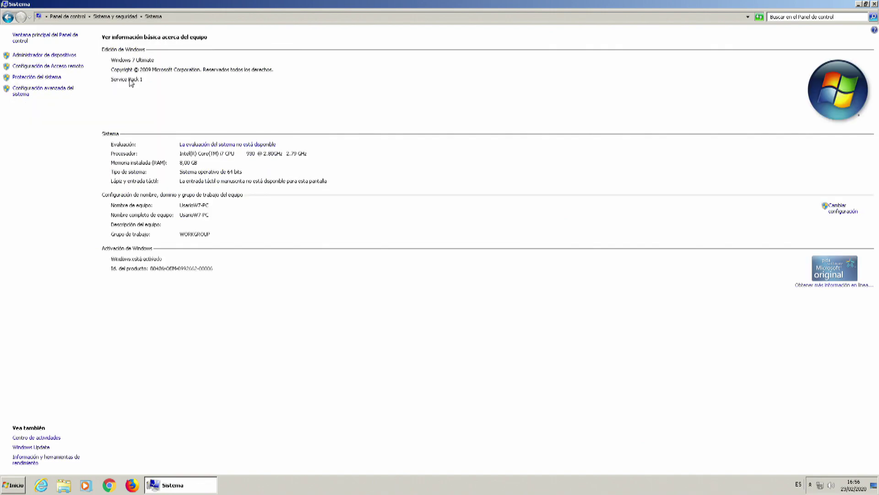
left_click(71, 95)
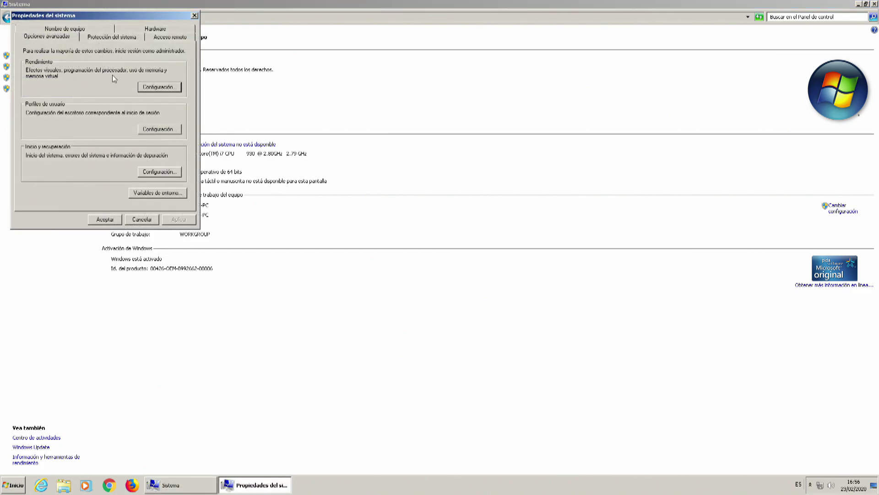
left_click(144, 87)
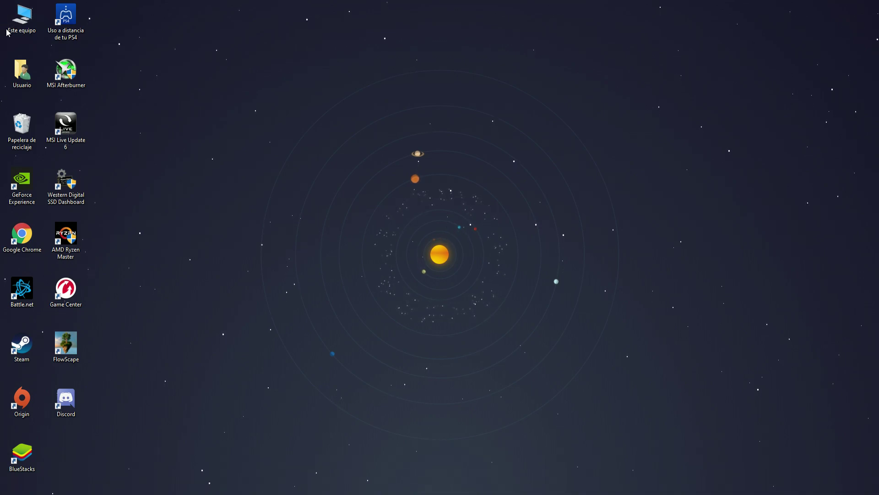
On the Windows 10 computer, open the Rendimiento configuration from the properties of Este equipo and its advanced system settings.
right_click(28, 31)
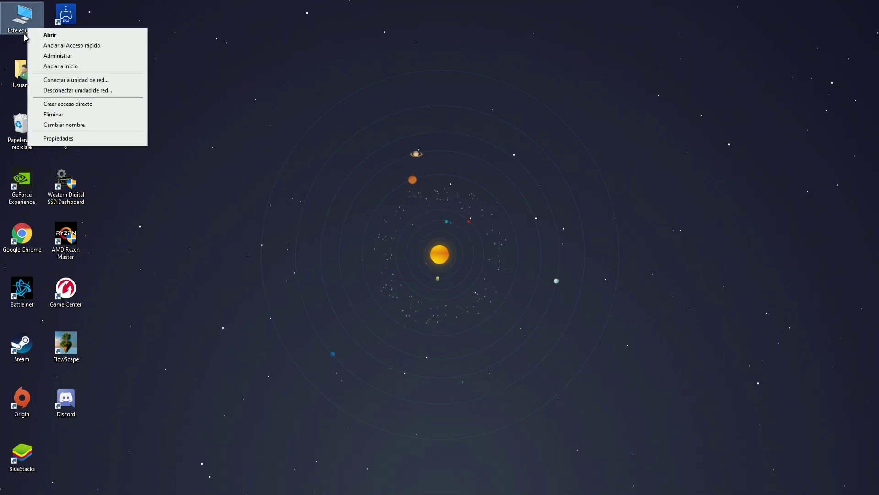
left_click(57, 137)
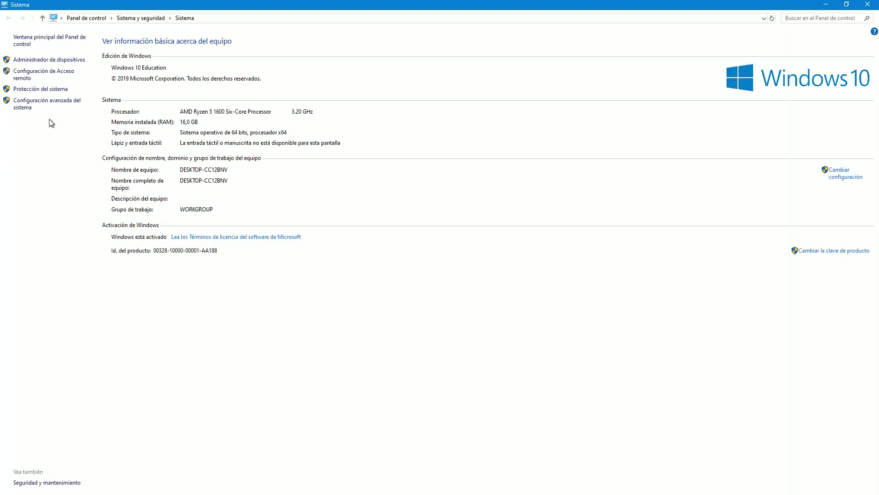
left_click(41, 102)
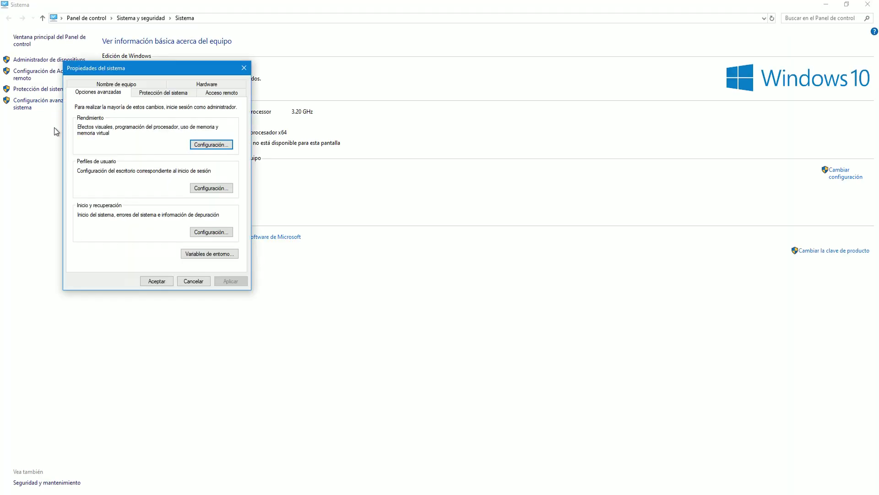
left_click(209, 145)
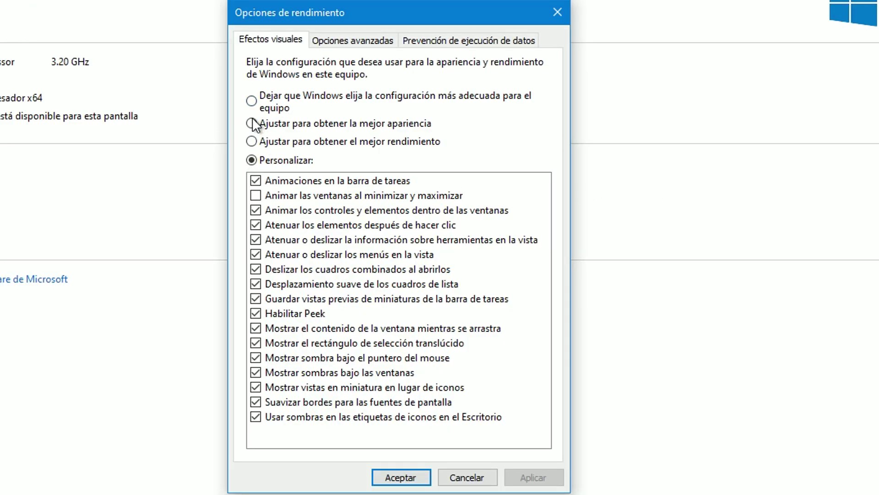
Try the automatic and best-appearance visual effects presets, and apply "Ajustar para obtener el mejor rendimiento".
left_click(256, 103)
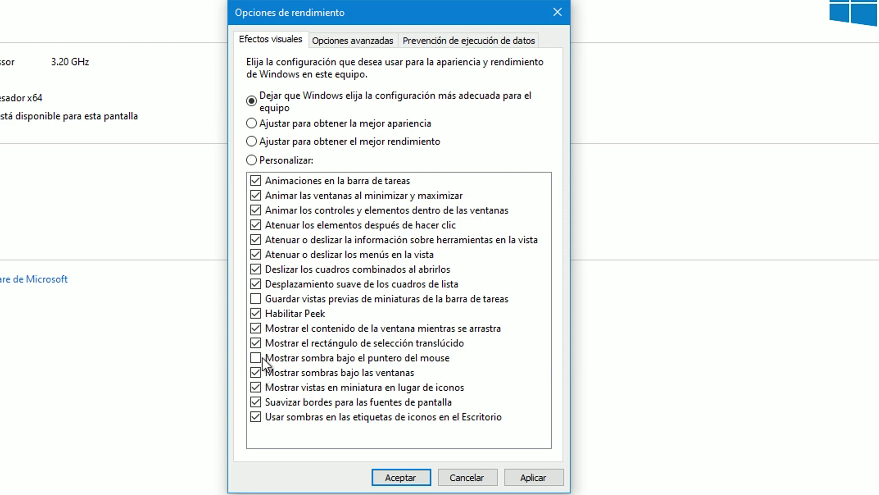
left_click(265, 121)
left_click(269, 141)
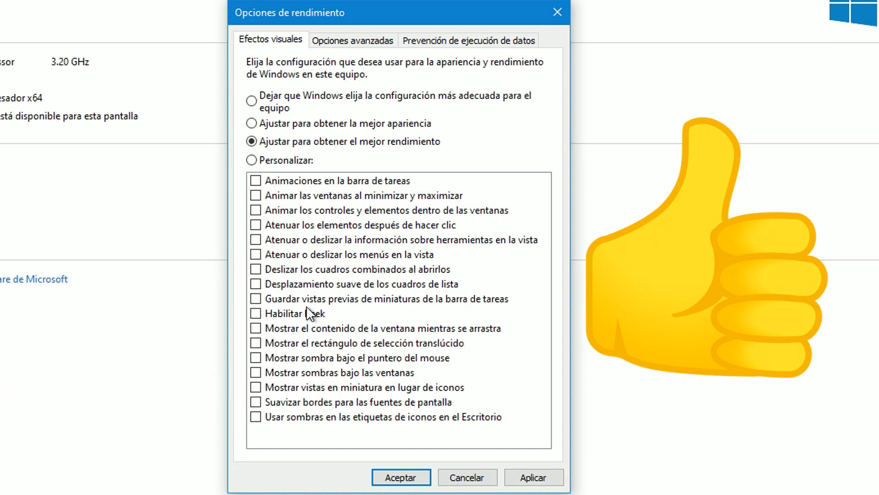
left_click(522, 476)
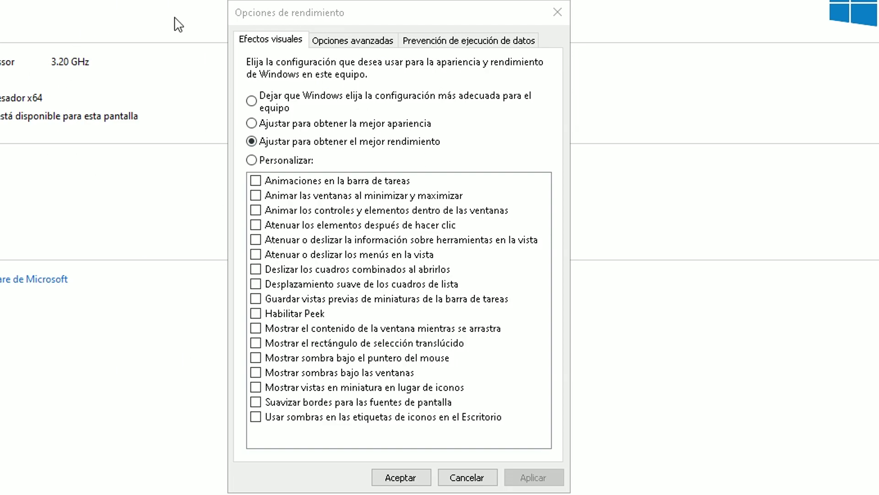
Switch to custom visual effects and enable animated window controls, fading of clicked items, and the fade or slide effects for tooltips and menus.
left_click(282, 160)
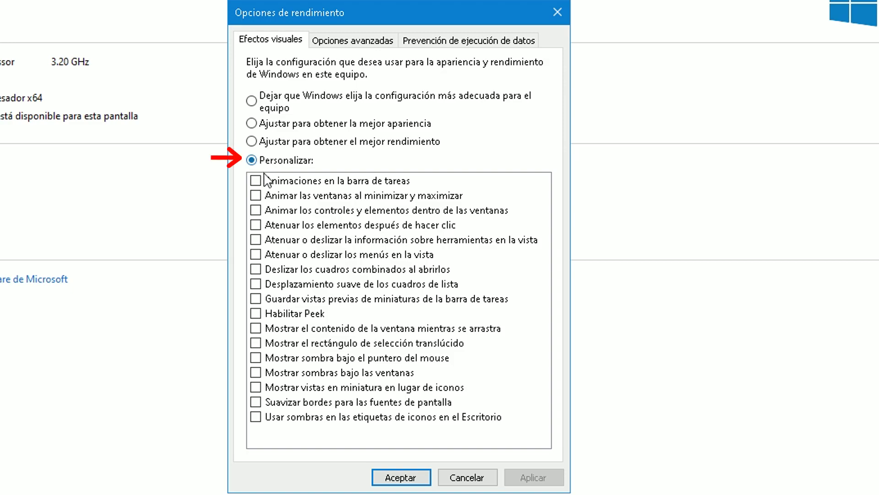
left_click(254, 211)
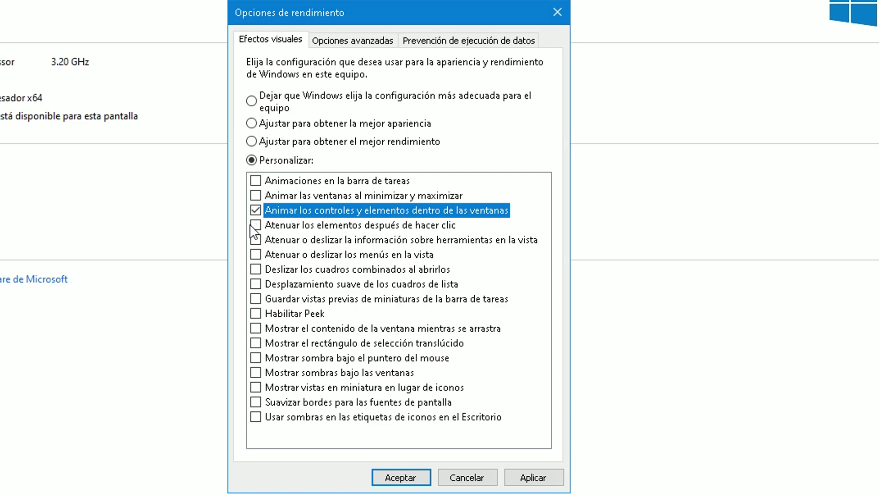
left_click(255, 225)
left_click(255, 240)
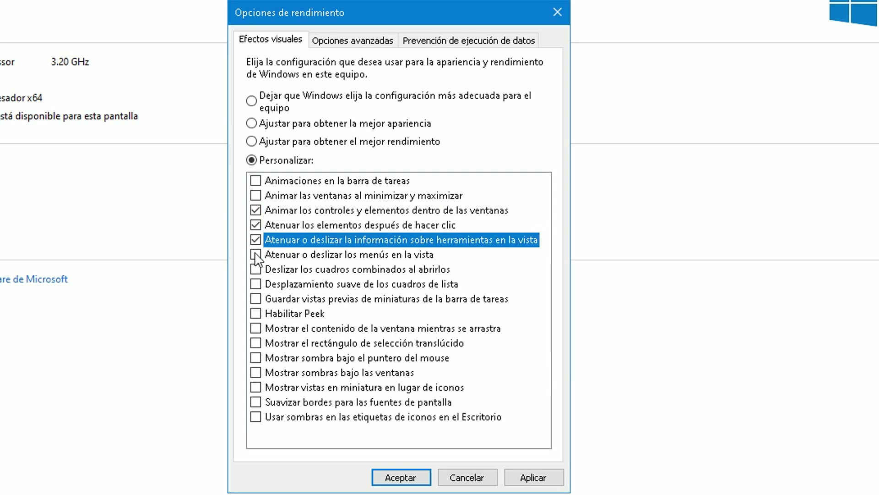
left_click(255, 255)
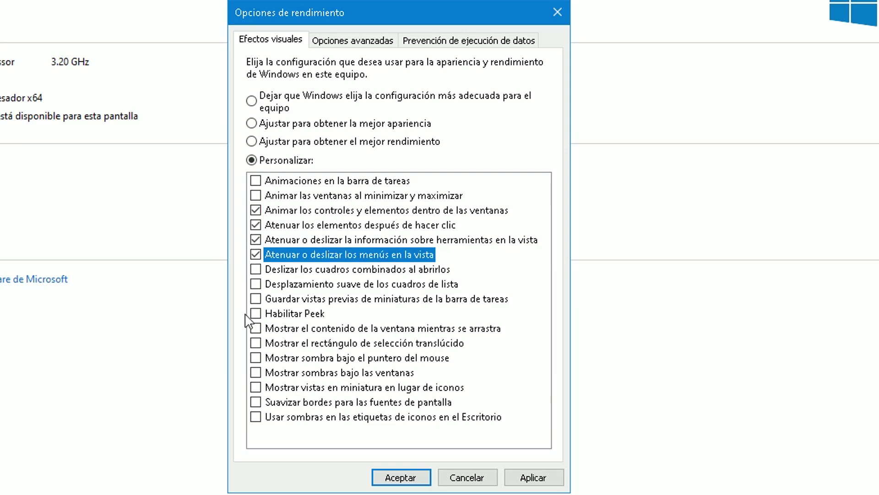
Enable window contents while dragging, the translucent selection rectangle, pointer and window shadows, thumbnails instead of icons, smoothed screen fonts, and desktop icon label shadows.
left_click(256, 329)
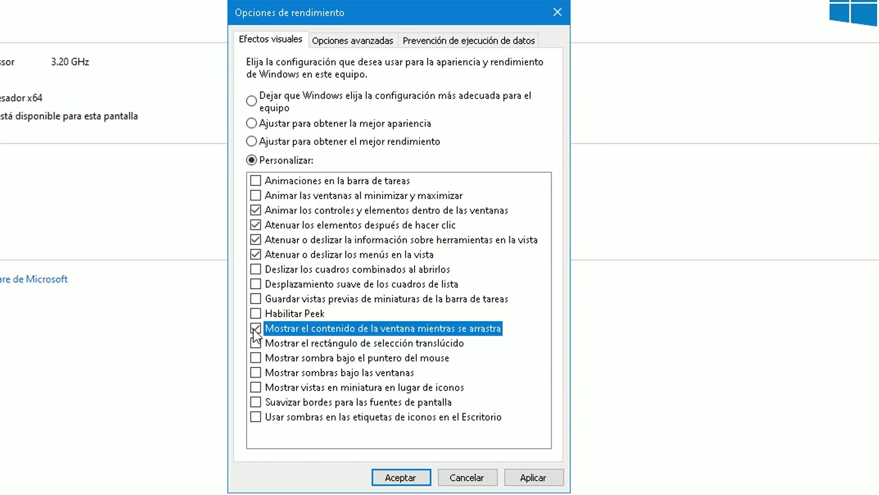
left_click(256, 343)
left_click(255, 358)
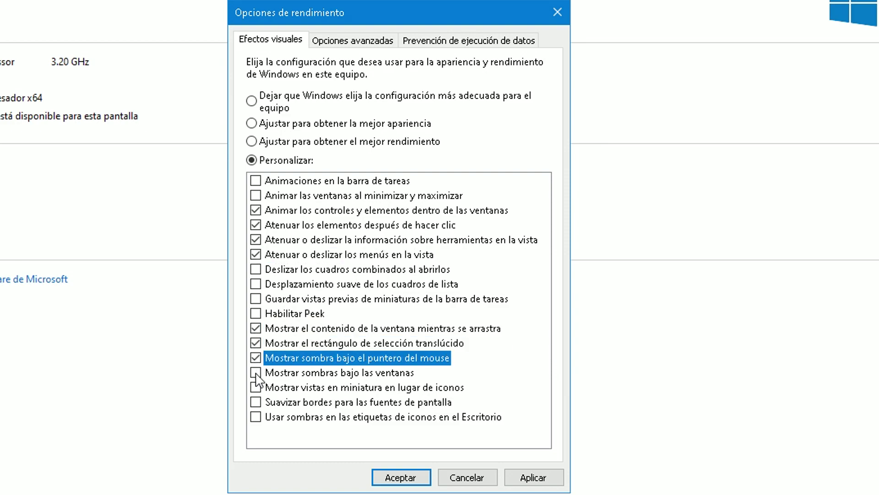
left_click(256, 373)
left_click(255, 388)
left_click(256, 403)
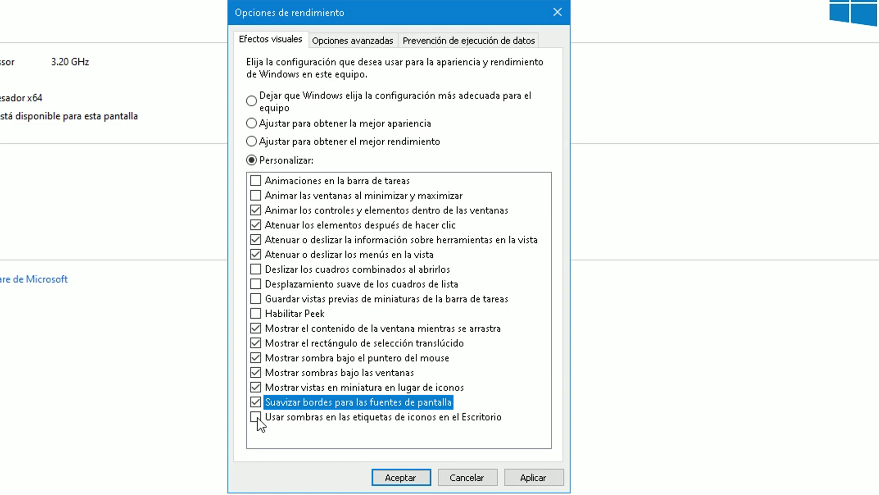
left_click(257, 417)
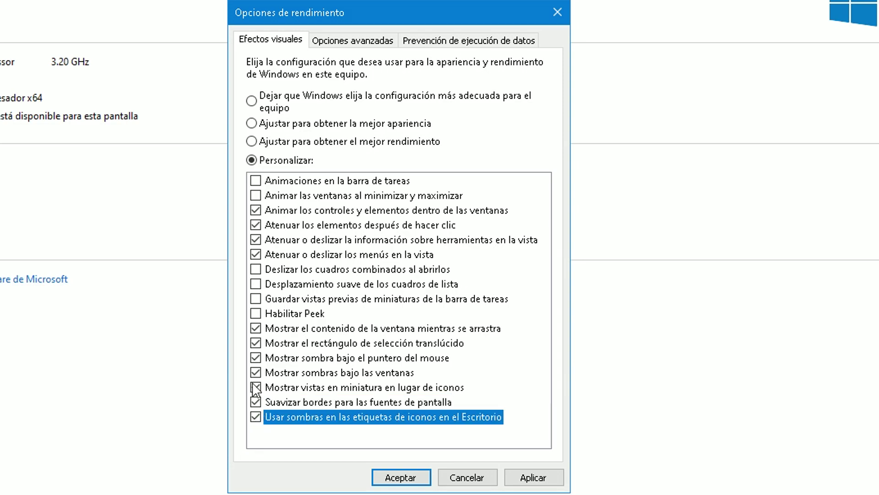
Disable the translucent selection rectangle, apply the custom visual effects, and close the system settings windows.
left_click(256, 343)
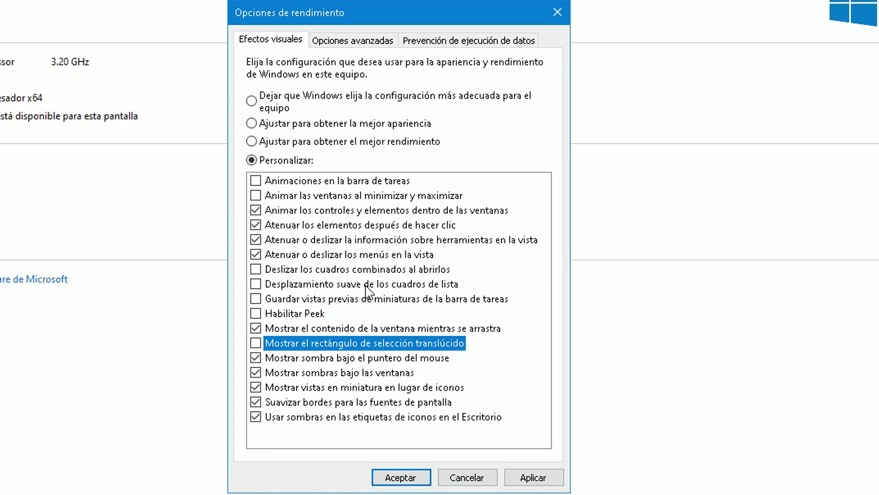
left_click(531, 478)
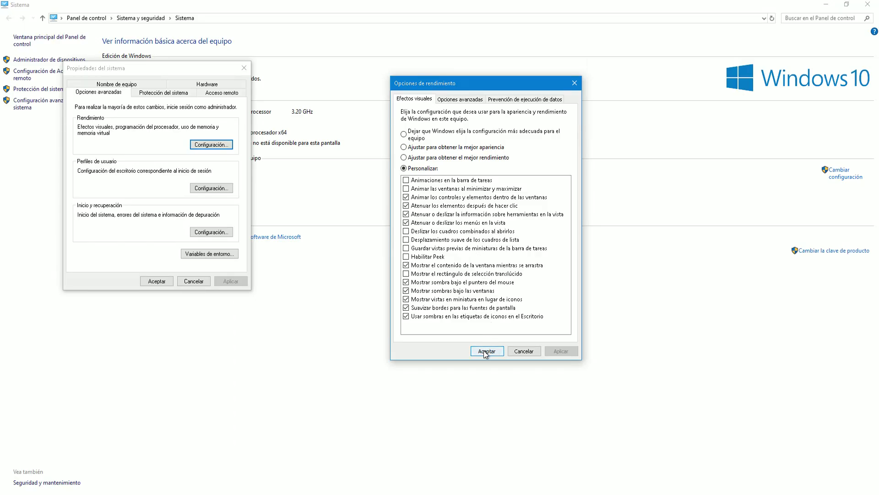
left_click(486, 351)
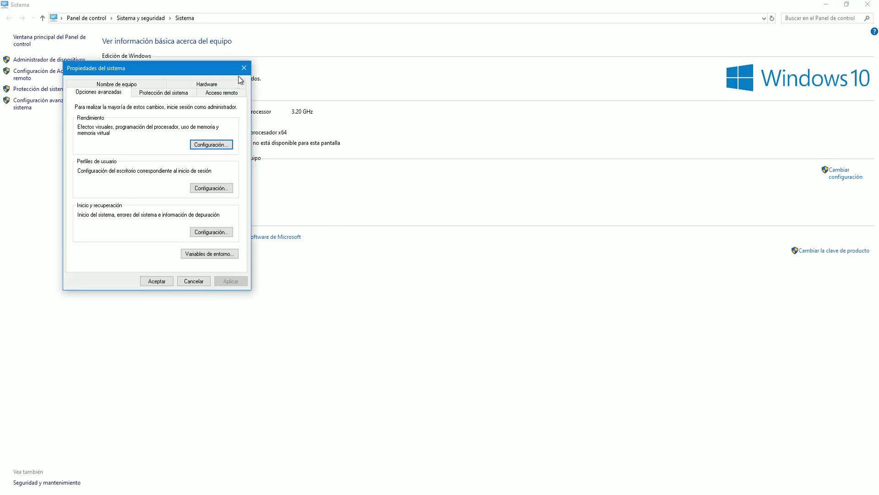
left_click(243, 68)
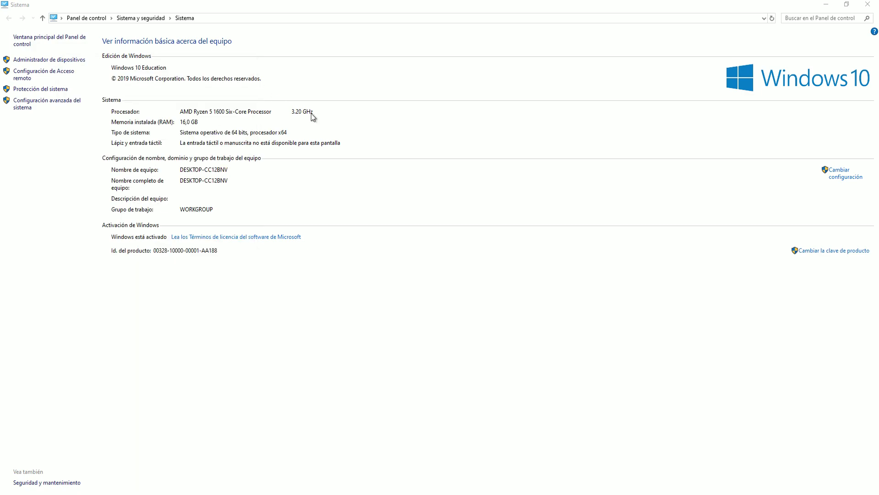
left_click(867, 4)
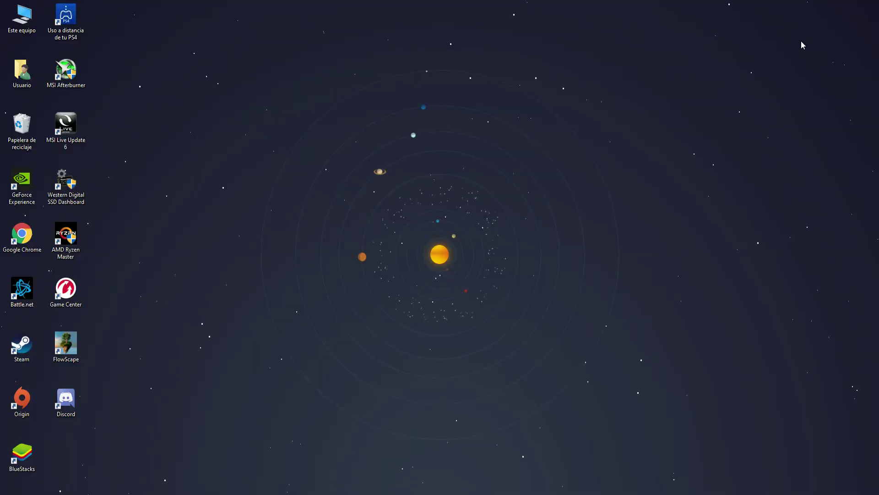